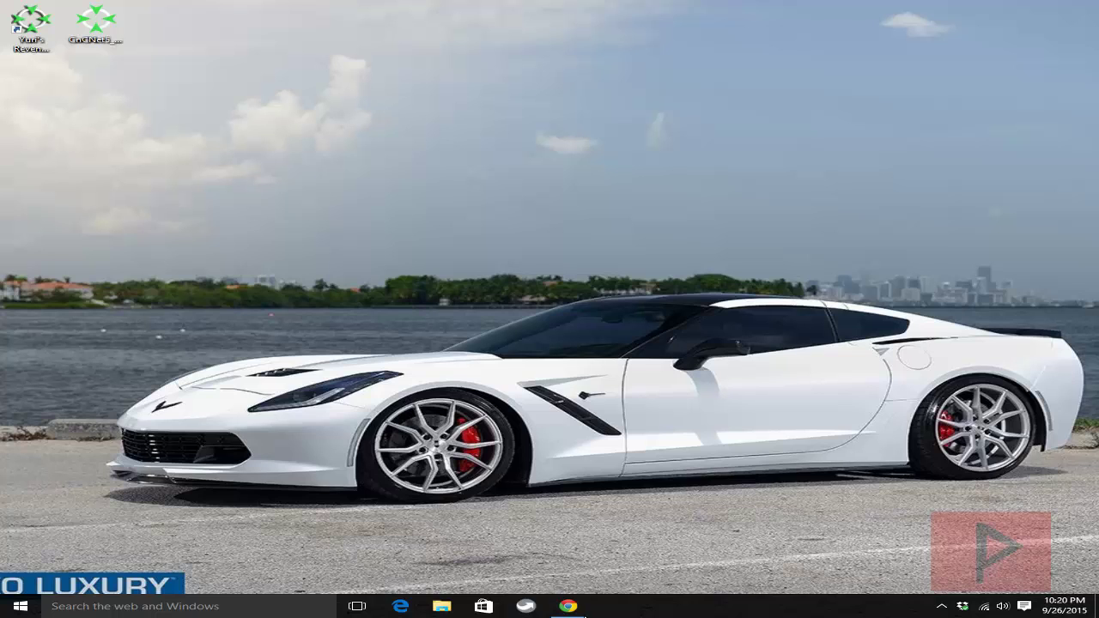
View the Yuri's Revenge download page on cncnet.org in the browser and return to the desktop.
{"action": "left_click", "coordinate": [569, 607]}
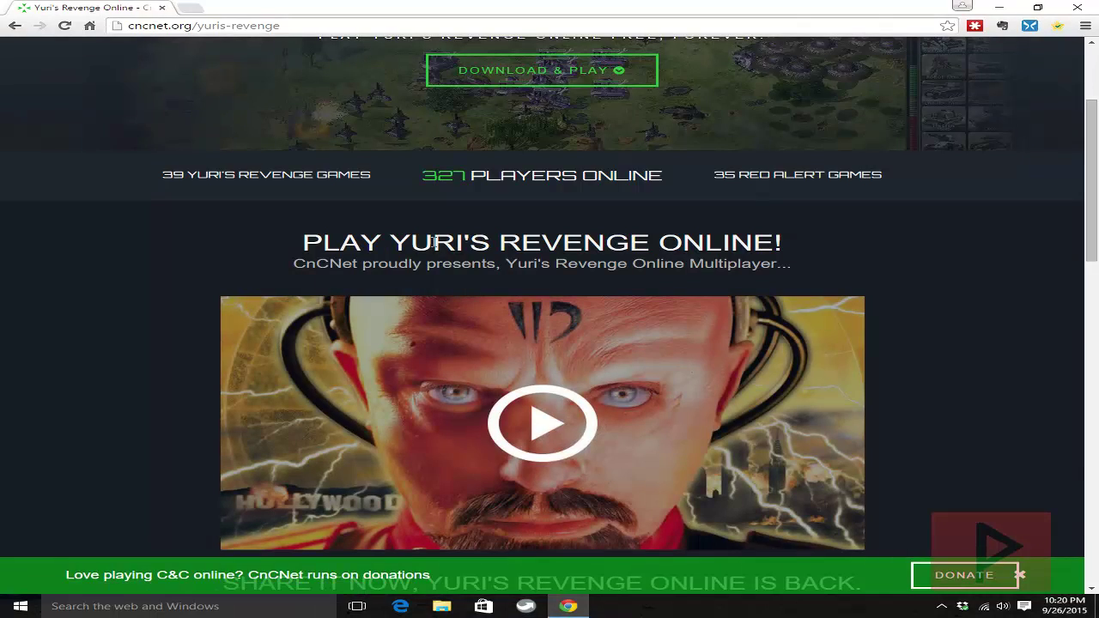
{"action": "scroll", "coordinate": [542, 85], "scroll_direction": "up", "scroll_amount": 2}
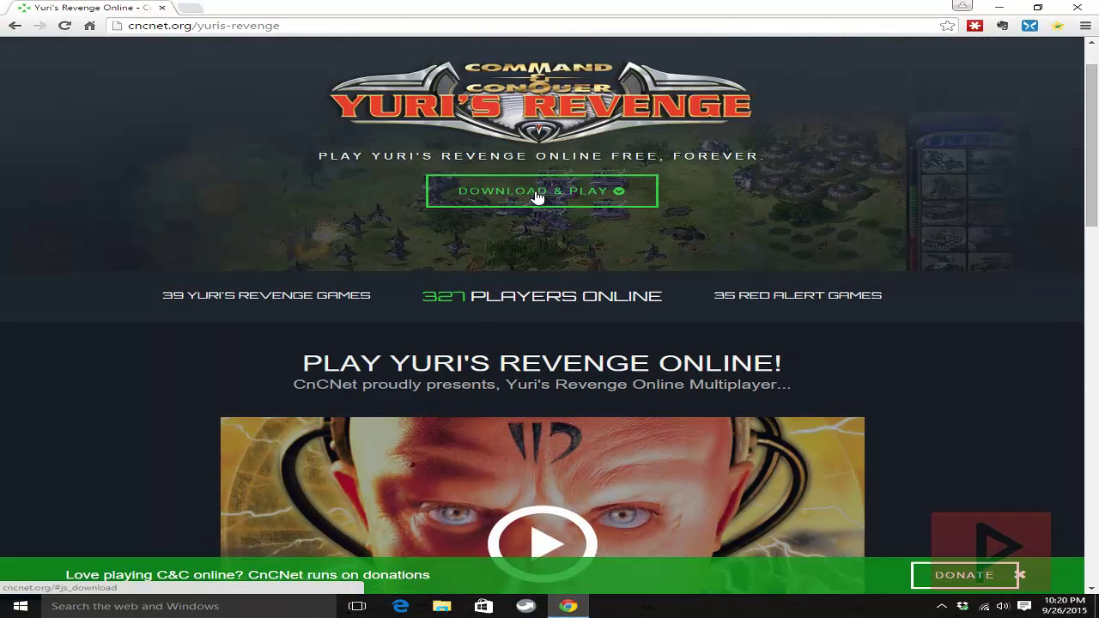
{"action": "left_click", "coordinate": [999, 7]}
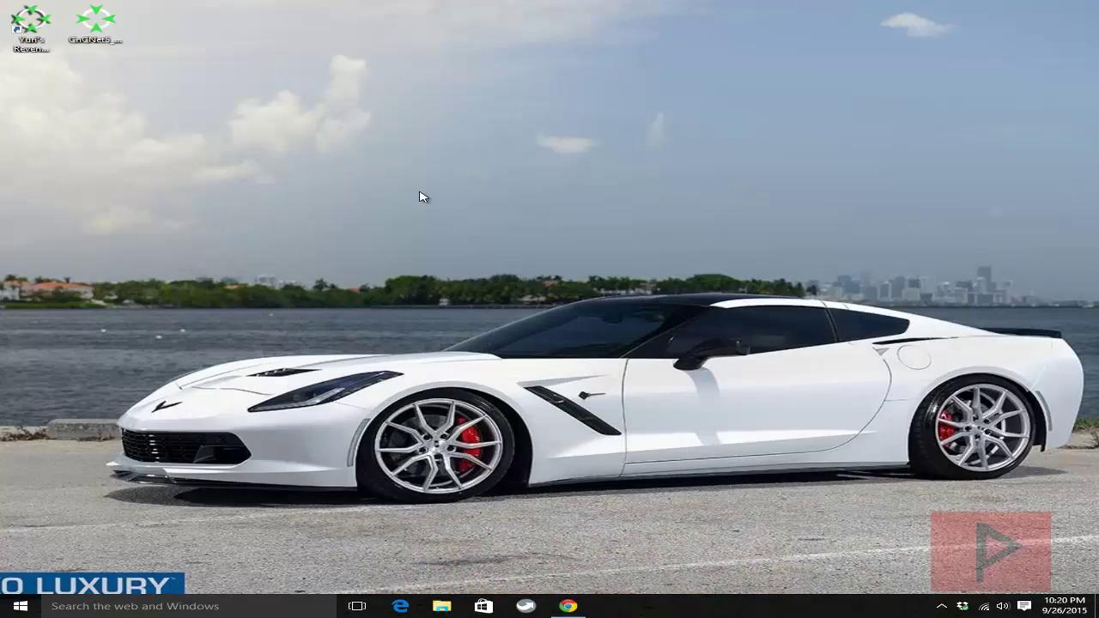
Launch the Yuri's Revenge client from the CnCNet launcher on the desktop.
{"action": "double_click", "coordinate": [95, 24]}
{"action": "left_click", "coordinate": [606, 315]}
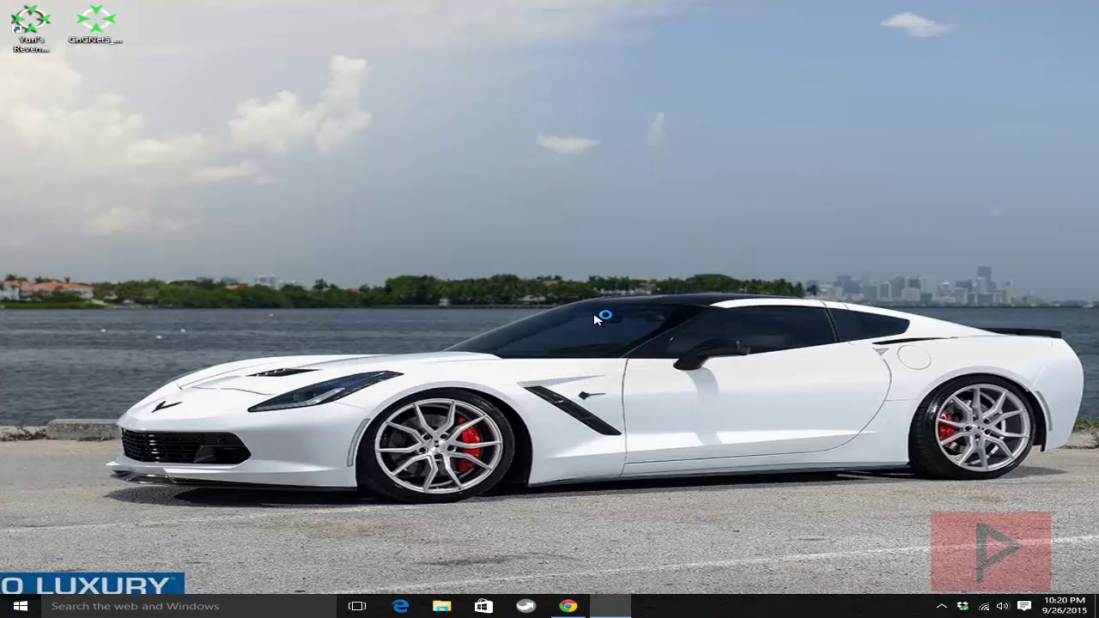
{"action": "left_click", "coordinate": [632, 388]}
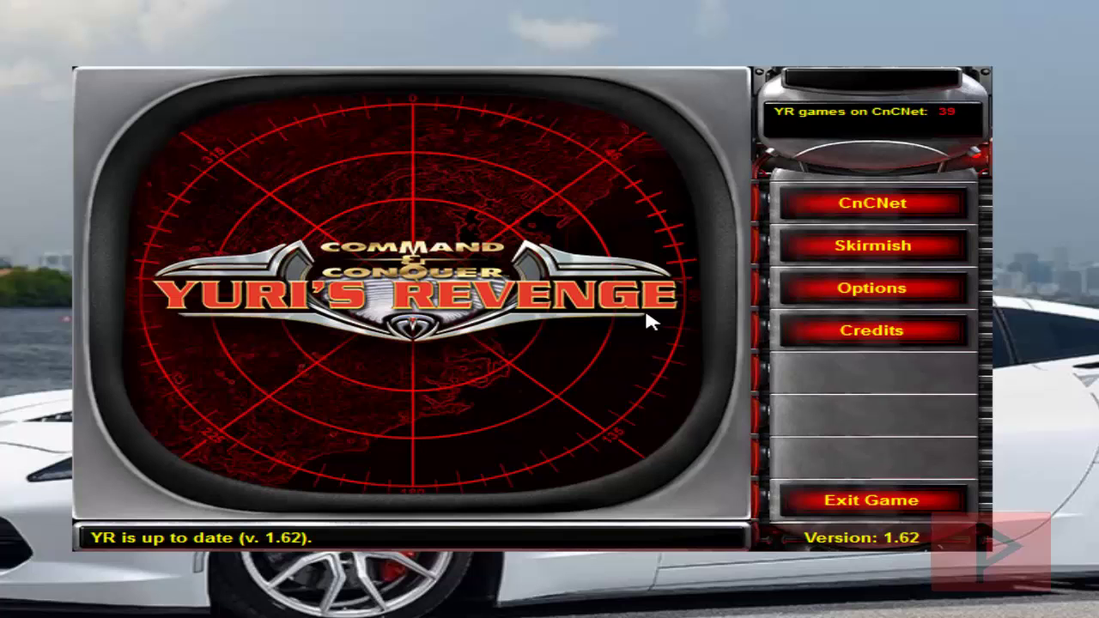
Open the client options and examine the available renderers and the back buffer setting for the display.
{"action": "left_click", "coordinate": [837, 305]}
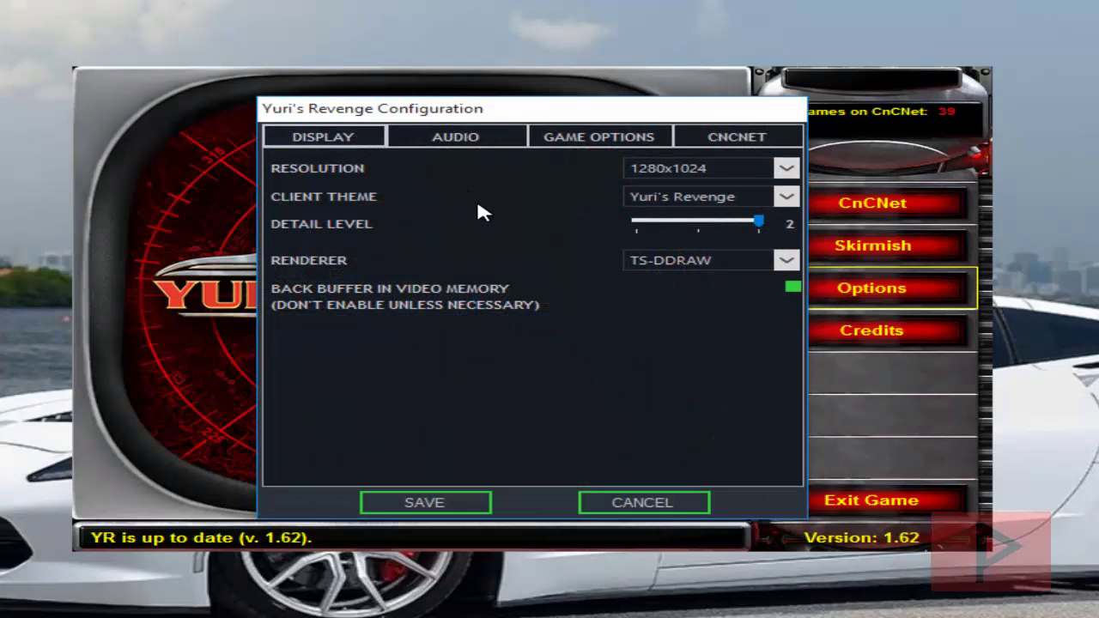
{"action": "left_click", "coordinate": [700, 264]}
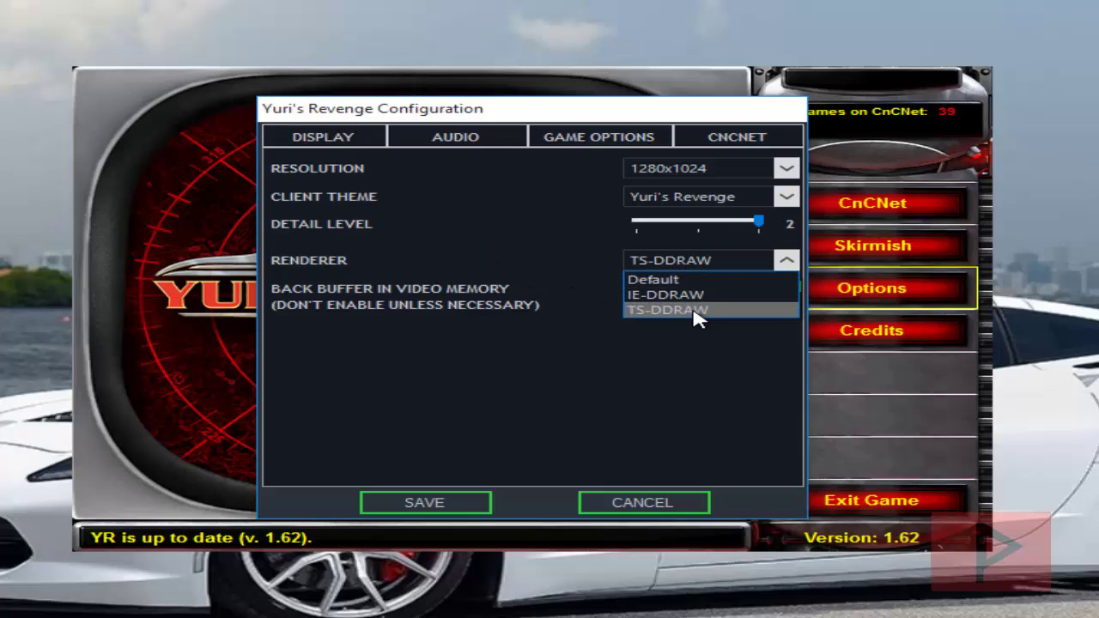
{"action": "left_click", "coordinate": [689, 331]}
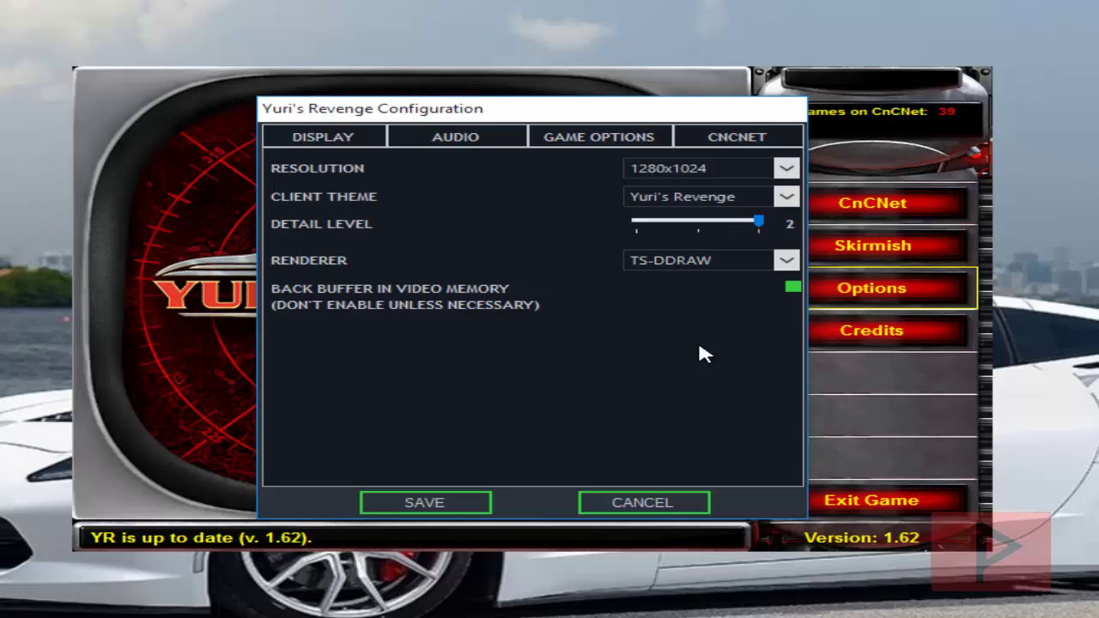
{"action": "left_click", "coordinate": [792, 288]}
{"action": "left_click", "coordinate": [754, 260]}
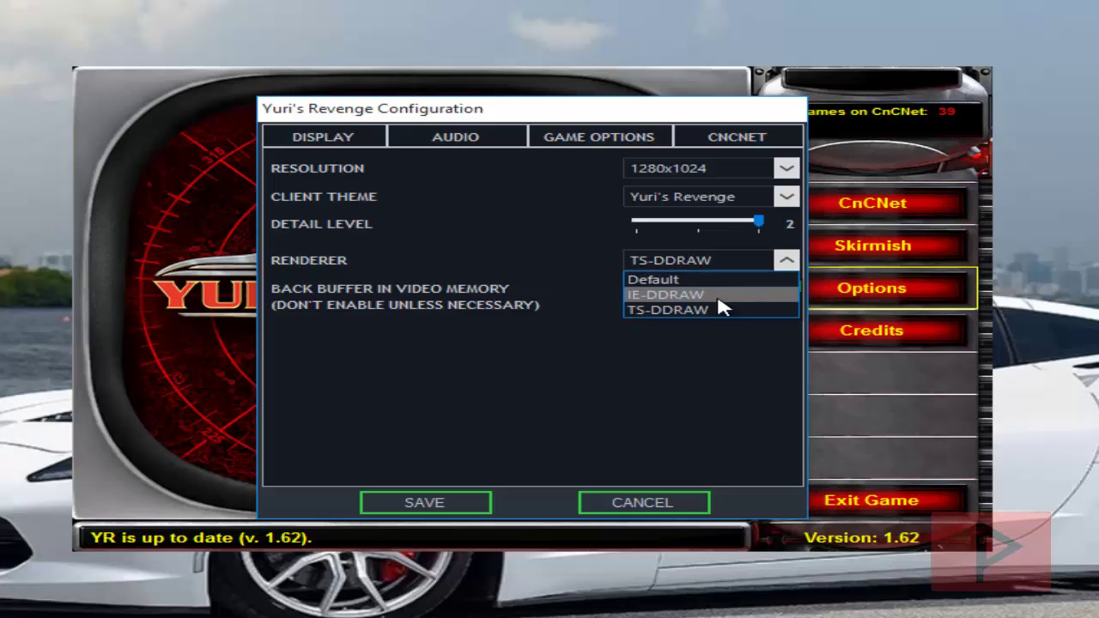
{"action": "left_click", "coordinate": [674, 380]}
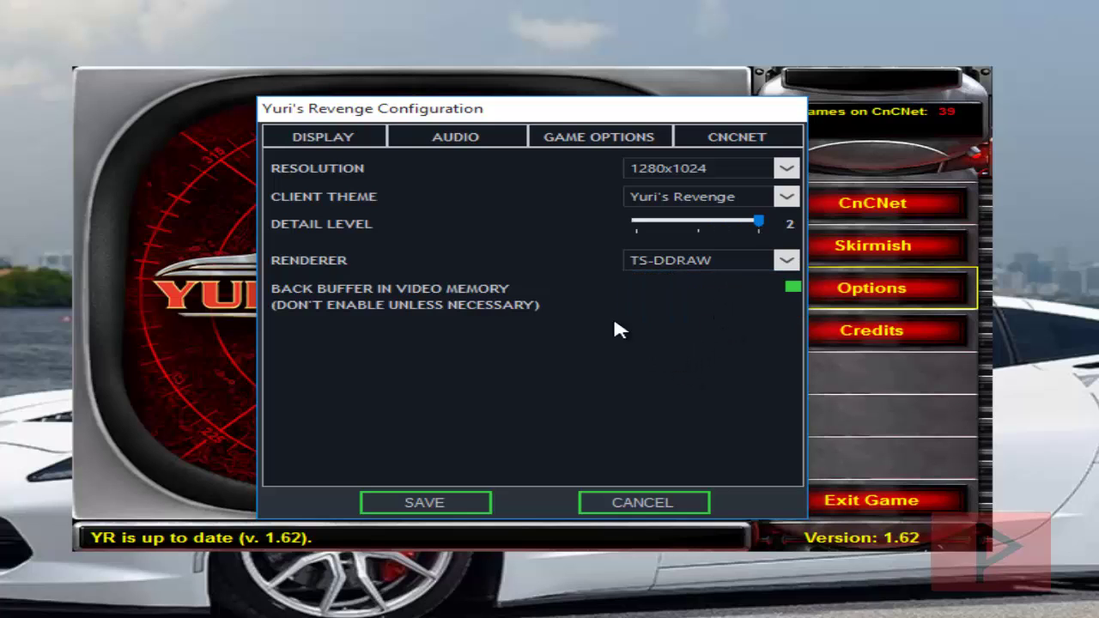
Set the sound and voice volumes to 5 and save the configuration after reviewing the game and CnCNet options.
{"action": "left_click", "coordinate": [482, 140]}
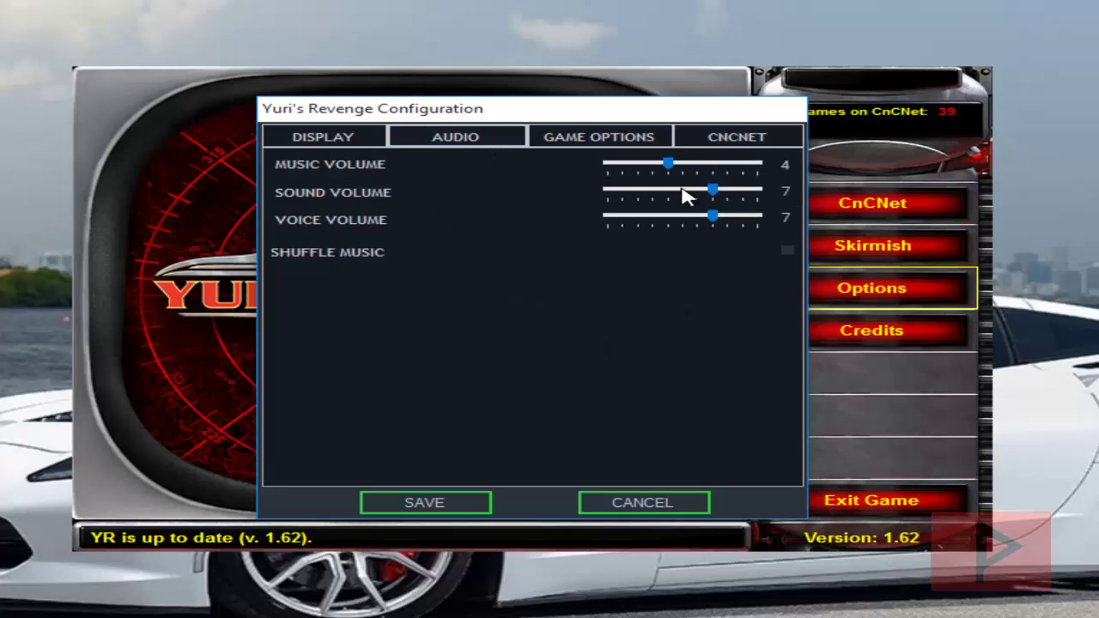
{"action": "left_click_drag", "start_coordinate": [682, 189], "coordinate": [694, 220]}
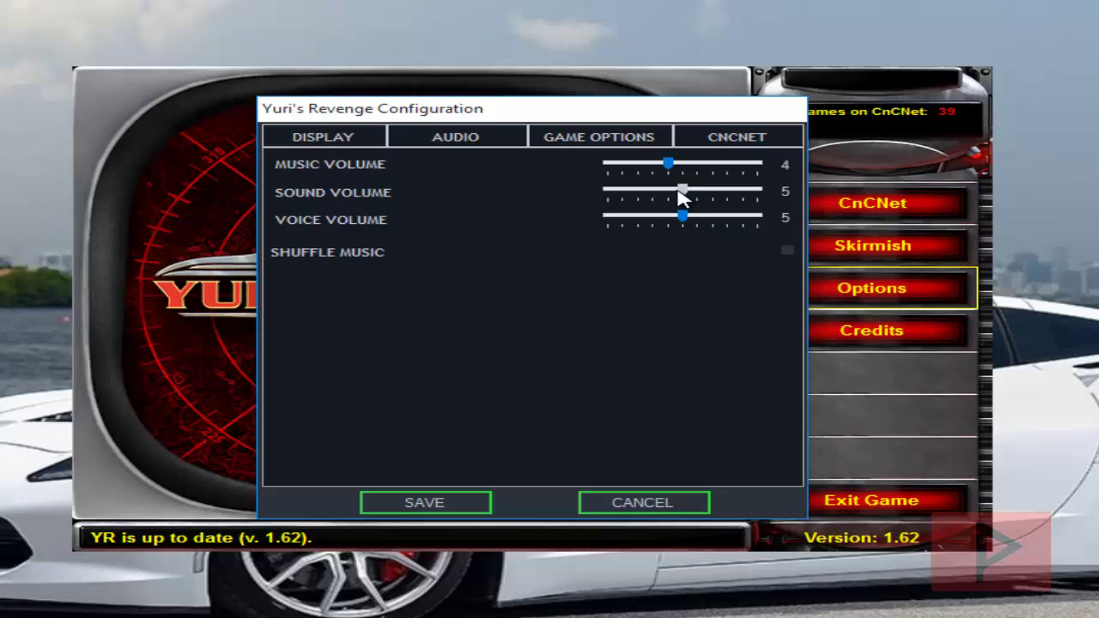
{"action": "left_click", "coordinate": [600, 140]}
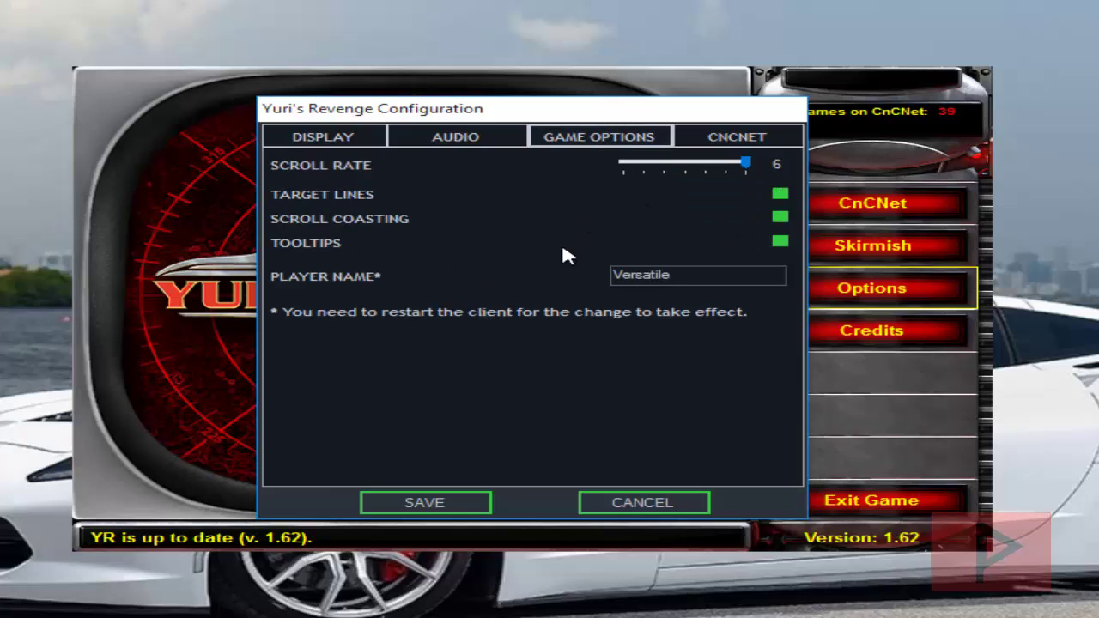
{"action": "left_click", "coordinate": [695, 283]}
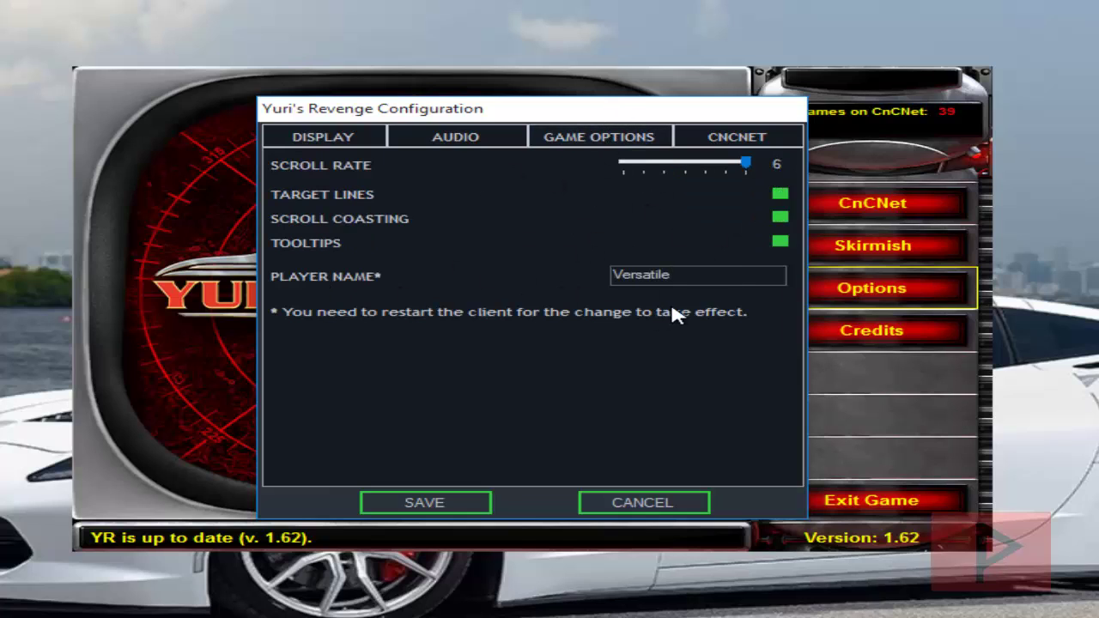
{"action": "left_click", "coordinate": [729, 141]}
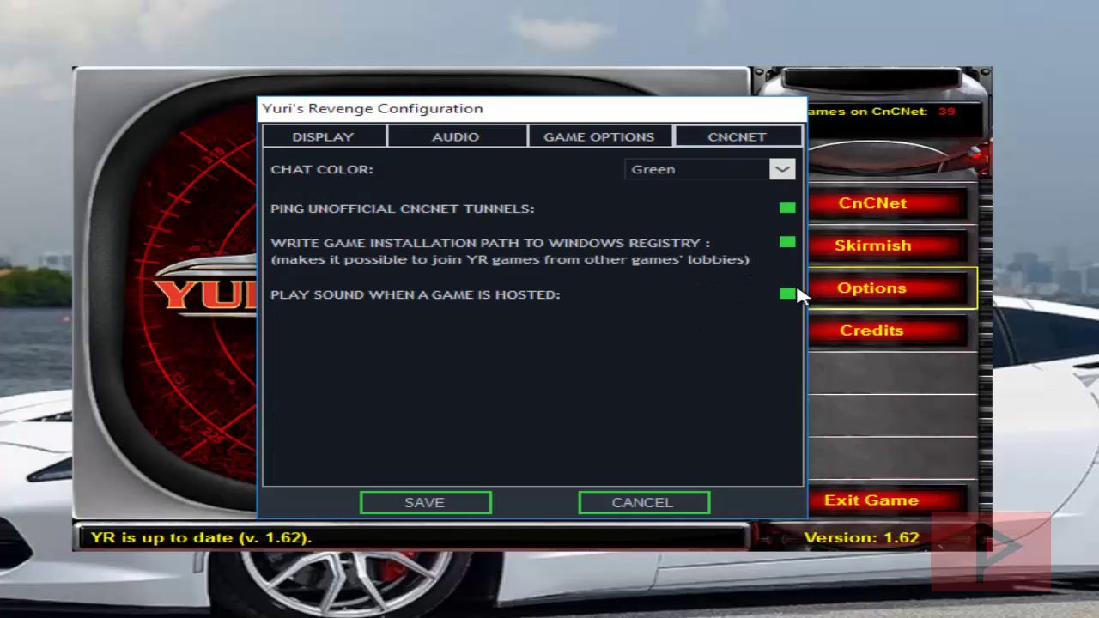
{"action": "left_click", "coordinate": [455, 508]}
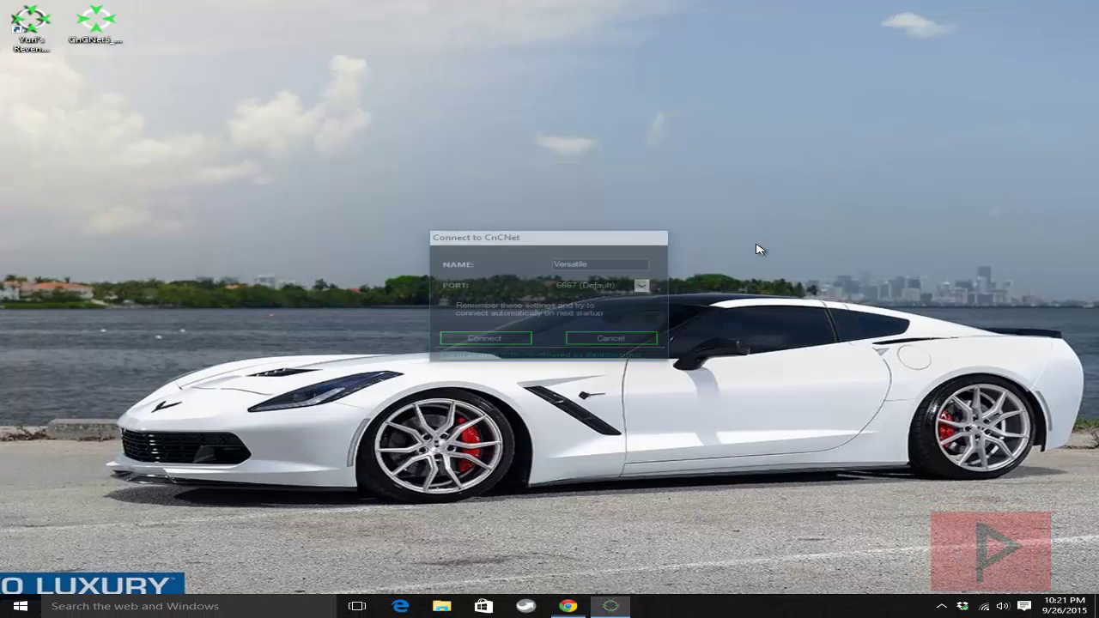
Connect to the CnCNet lobby on the default port 6667 and inspect the details of hosted games.
{"action": "left_click", "coordinate": [510, 342]}
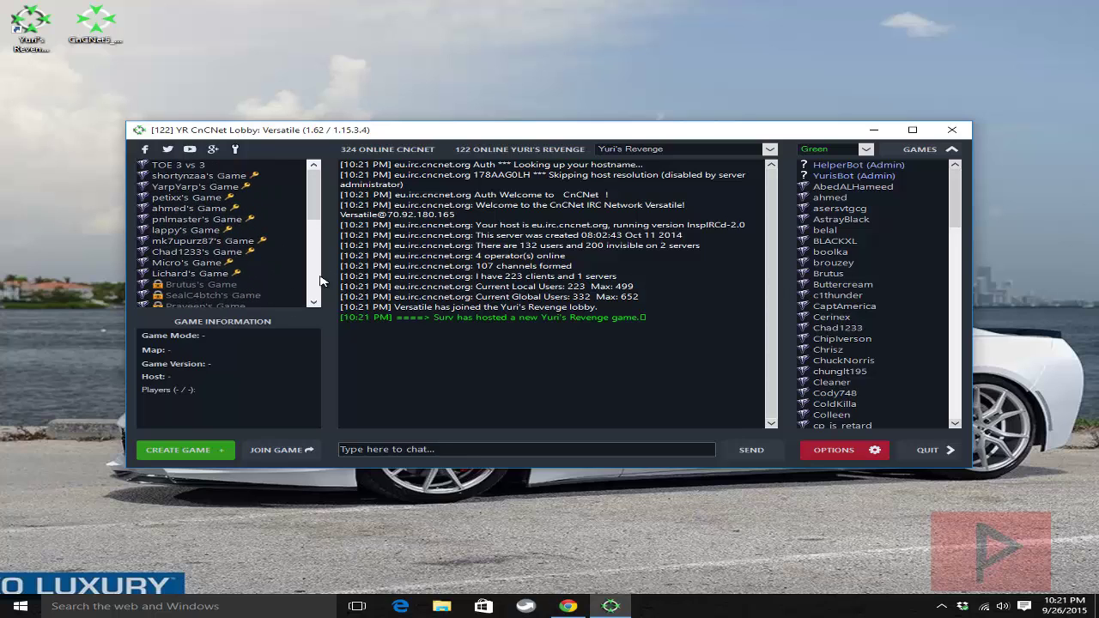
{"action": "left_click", "coordinate": [204, 177]}
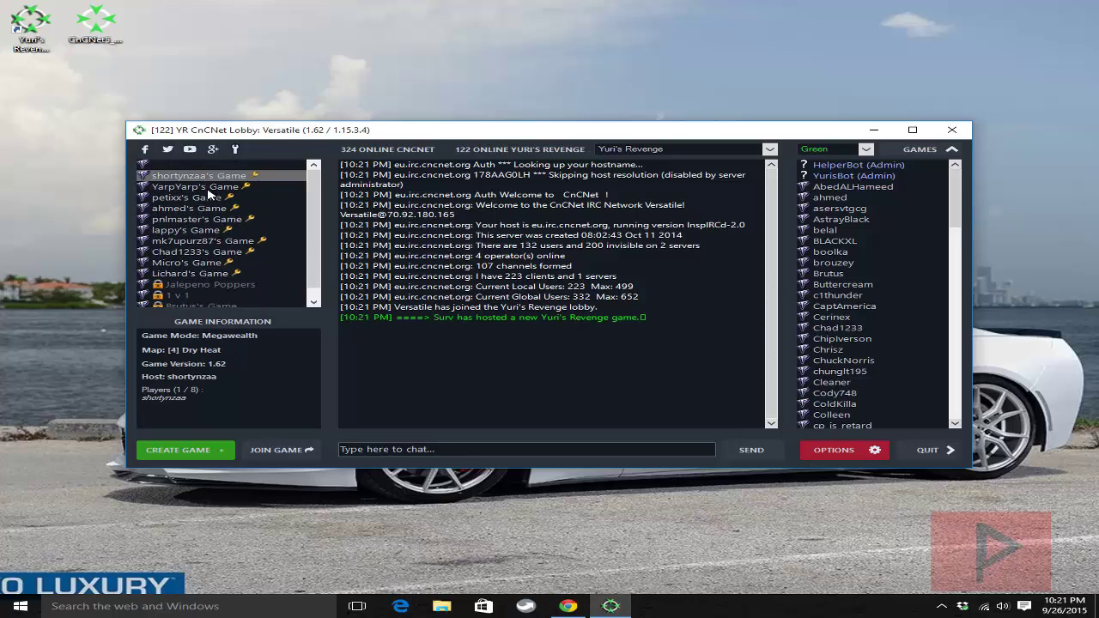
{"action": "left_click", "coordinate": [211, 274]}
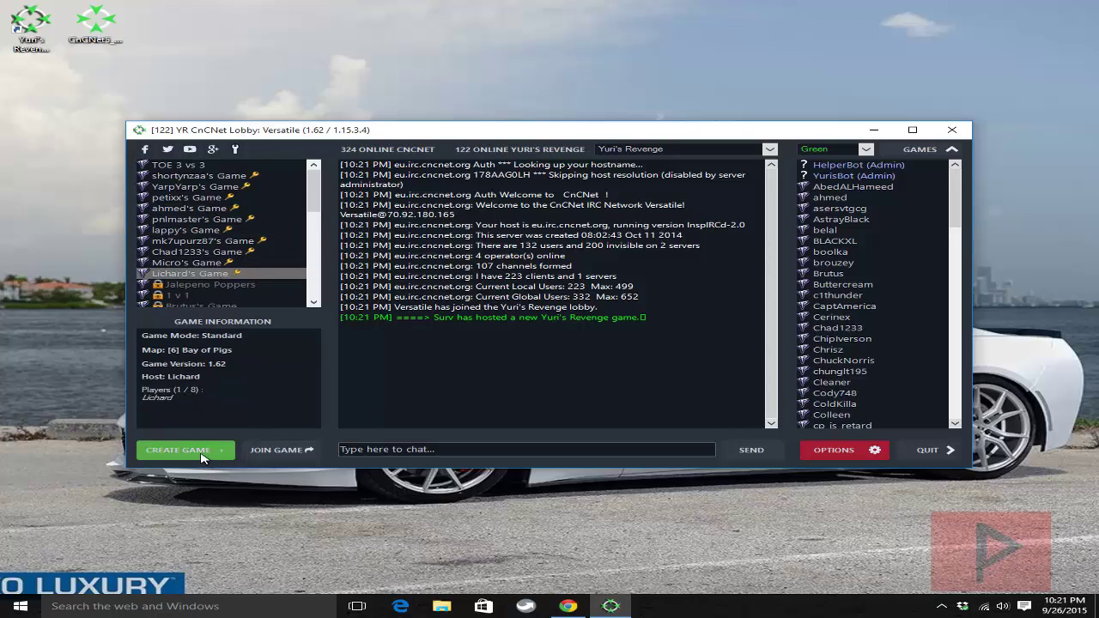
Create a game room named "noobs only" for a maximum of 8 players without a password.
{"action": "left_click", "coordinate": [232, 446]}
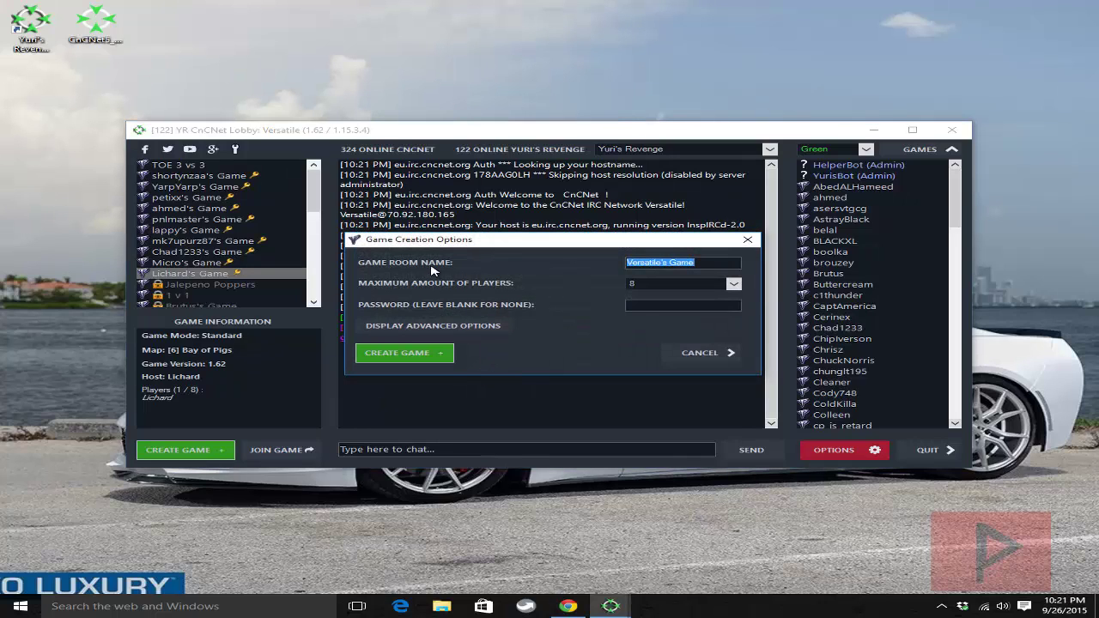
{"action": "left_click_drag", "start_coordinate": [719, 263], "coordinate": [613, 262]}
{"action": "type", "text": "noobs only"}
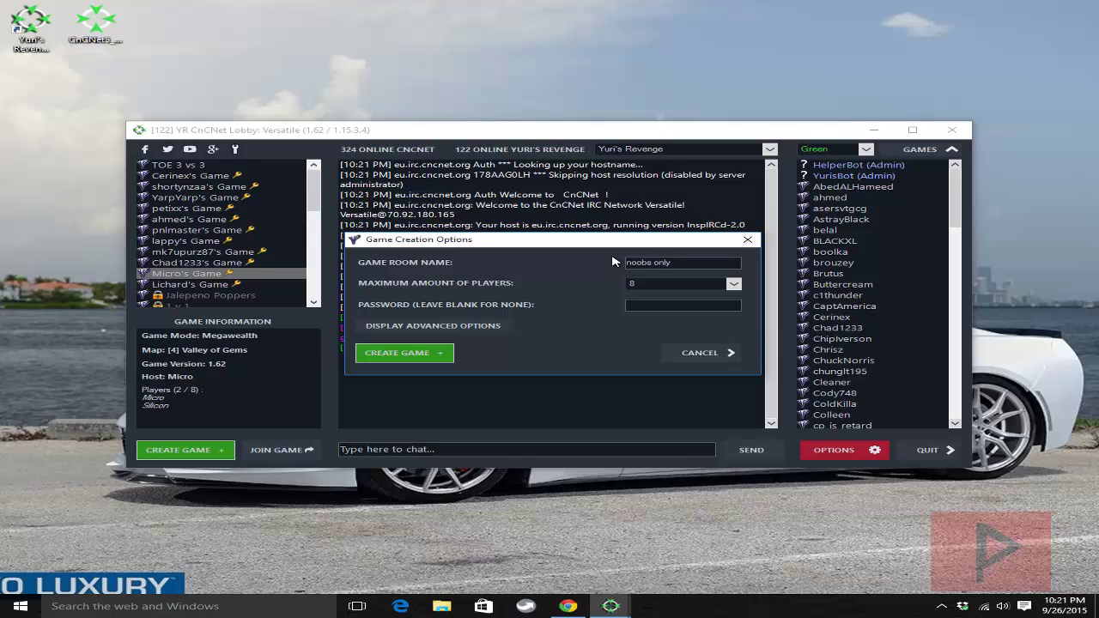
{"action": "left_click", "coordinate": [408, 359]}
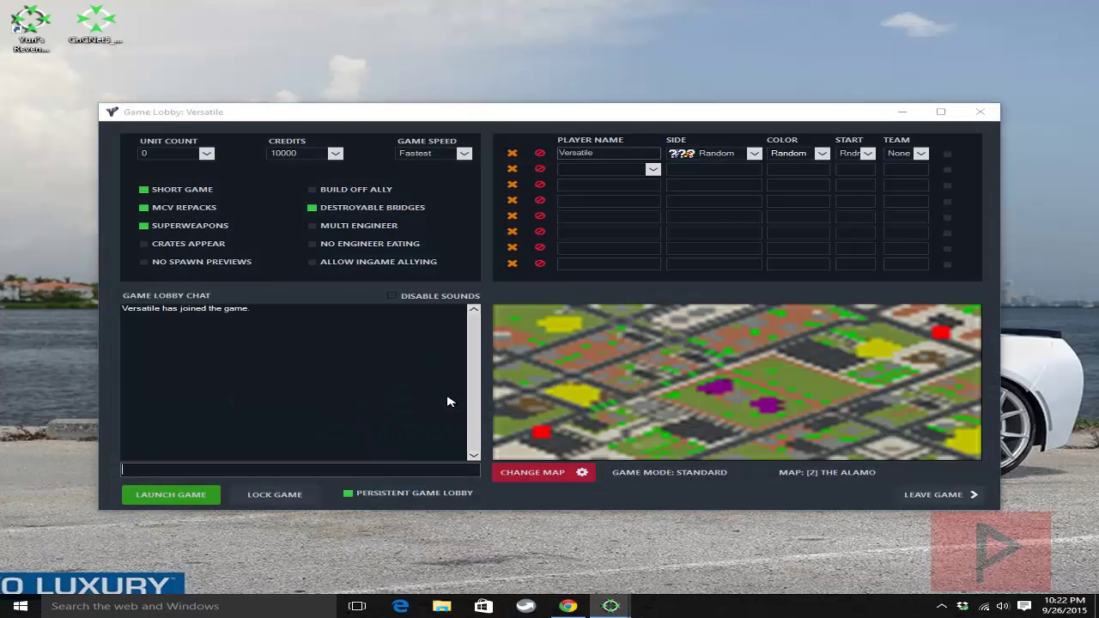
Disable MCV Repacks and Superweapons and enable Crates Appear for the hosted game.
{"action": "left_click", "coordinate": [143, 207]}
{"action": "left_click", "coordinate": [143, 225]}
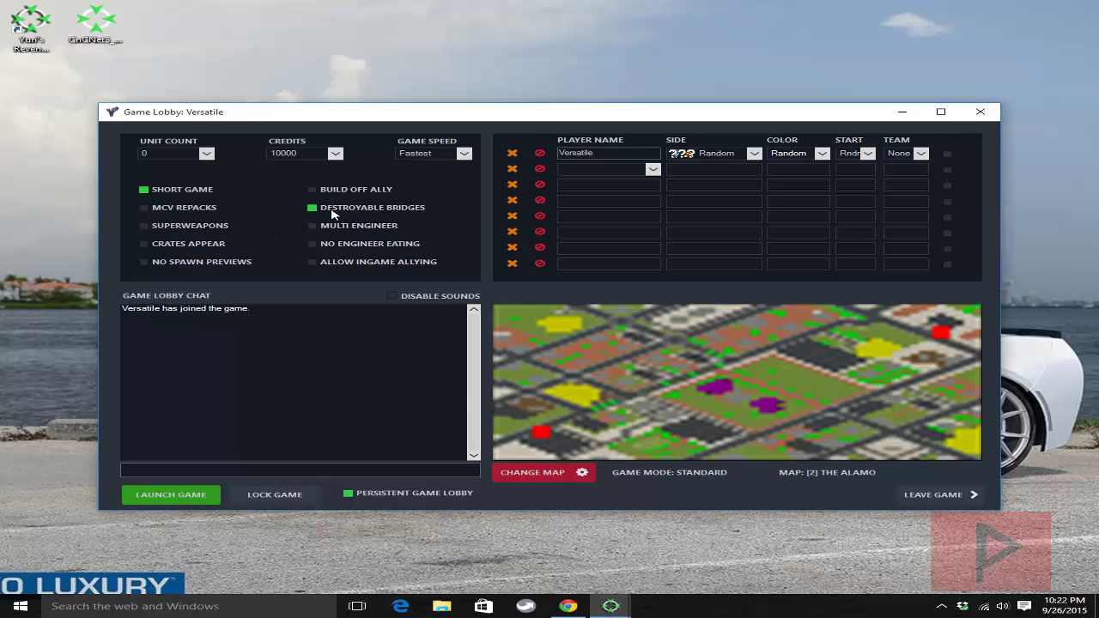
{"action": "left_click", "coordinate": [146, 247]}
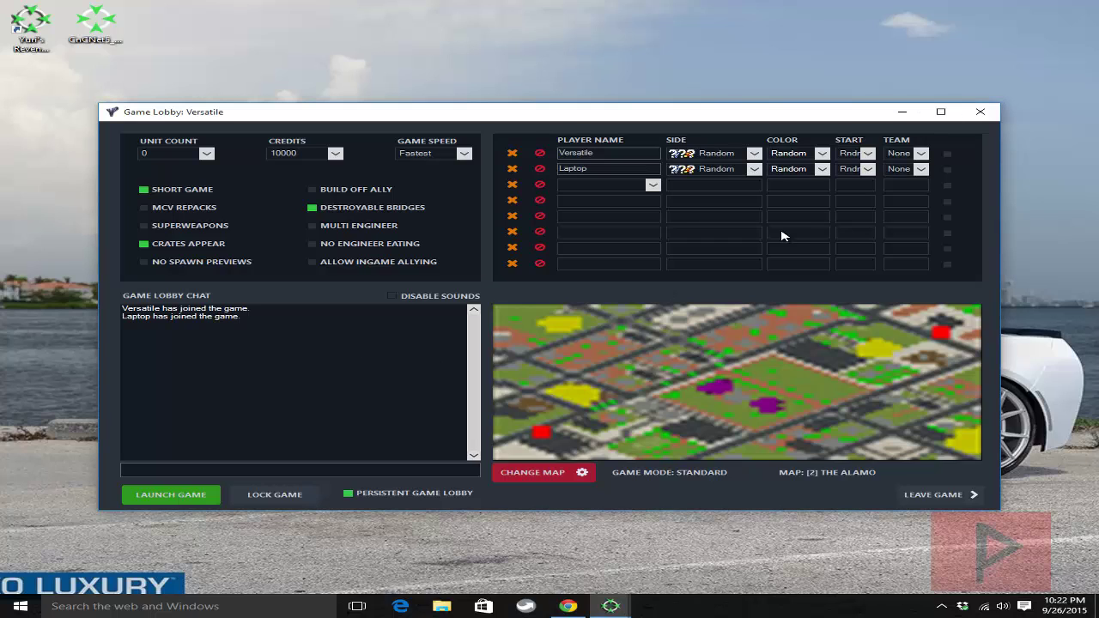
Assign the second player to team A with start position 3 and lock the game room.
{"action": "left_click", "coordinate": [920, 169]}
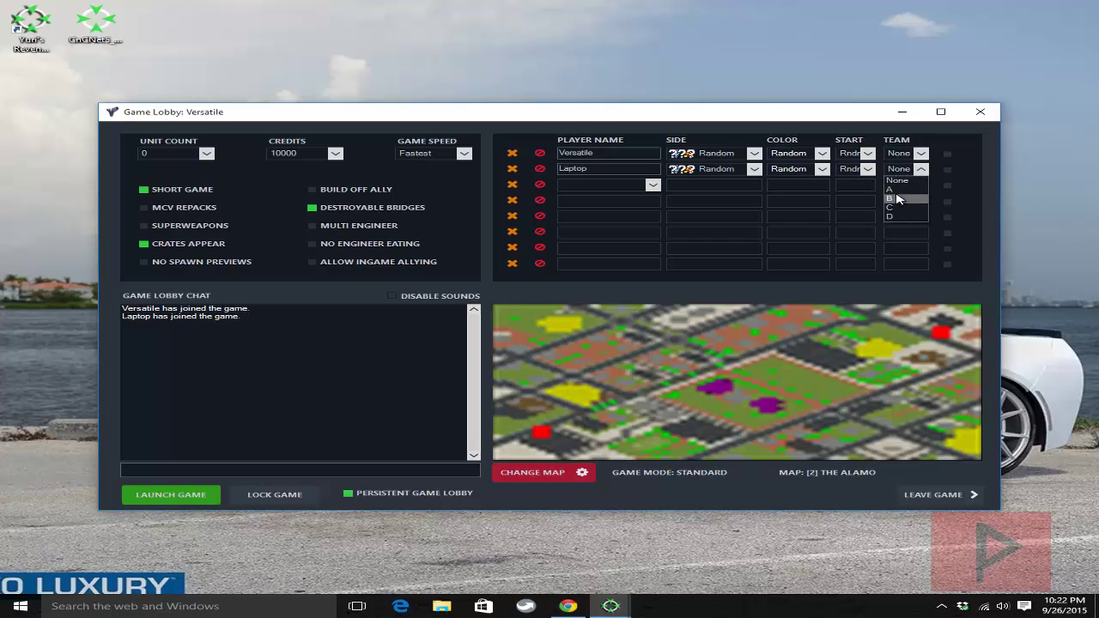
{"action": "left_click", "coordinate": [893, 189]}
{"action": "left_click", "coordinate": [867, 169]}
{"action": "left_click", "coordinate": [840, 198]}
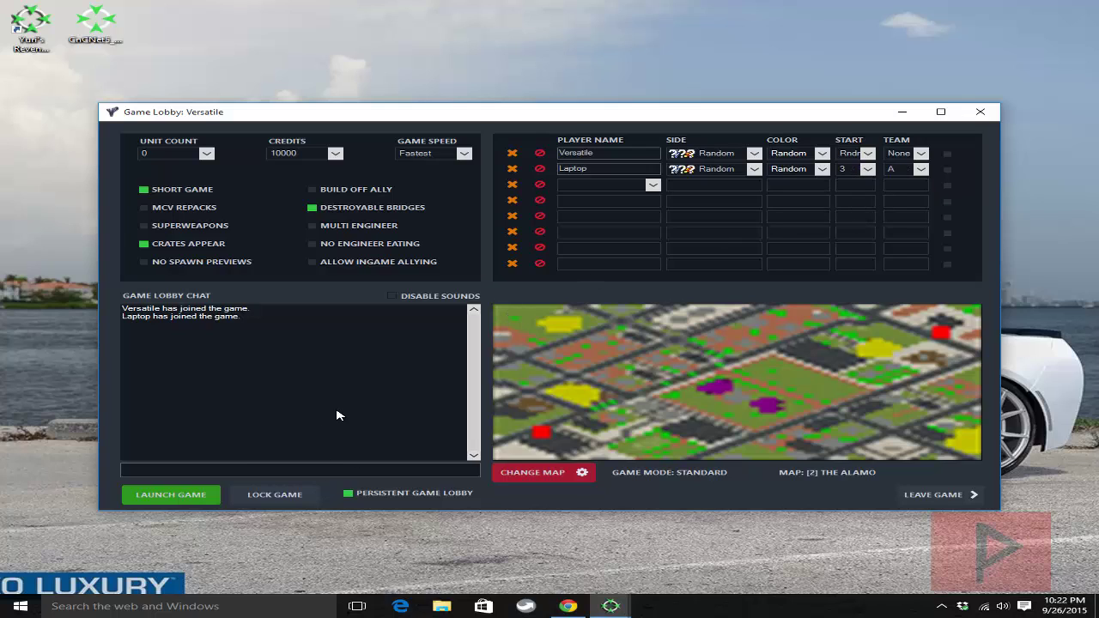
{"action": "left_click", "coordinate": [290, 497]}
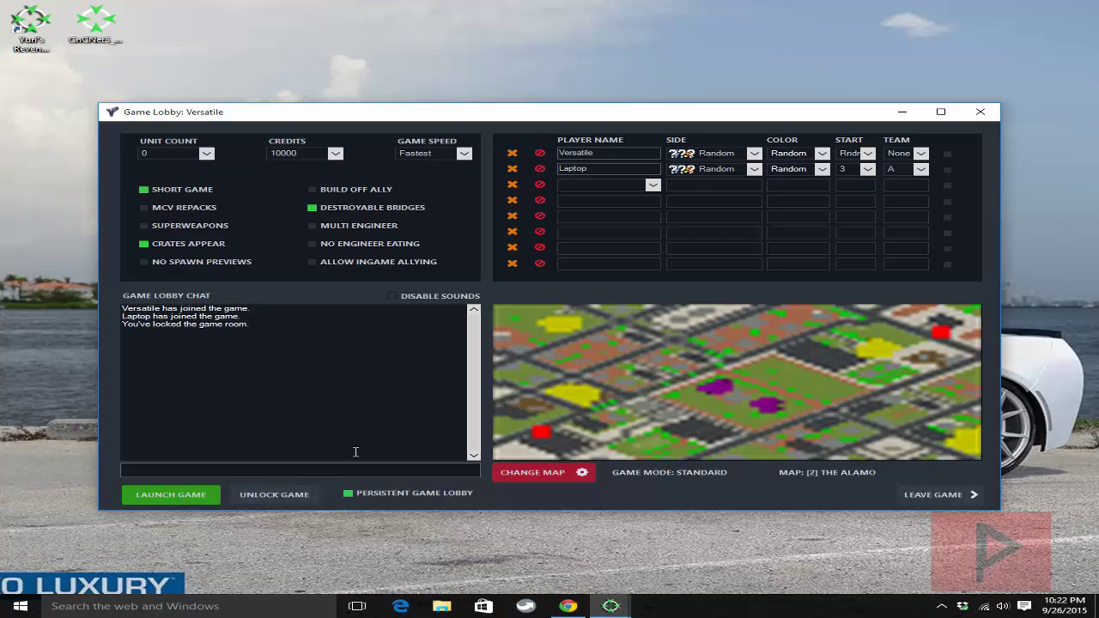
Browse the standard maps and change the game's map to the two-player Let There Be Fight.
{"action": "left_click", "coordinate": [548, 478]}
{"action": "scroll", "coordinate": [223, 309], "scroll_direction": "down", "scroll_amount": 3}
{"action": "left_click", "coordinate": [219, 308]}
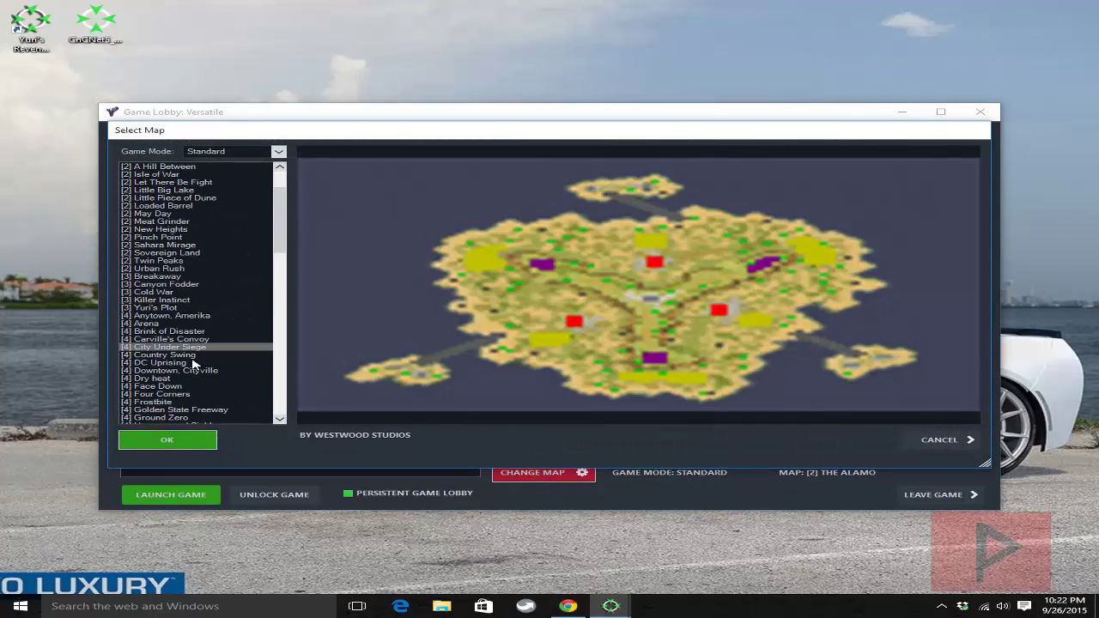
{"action": "left_click", "coordinate": [203, 352]}
{"action": "scroll", "coordinate": [187, 309], "scroll_direction": "up", "scroll_amount": 3}
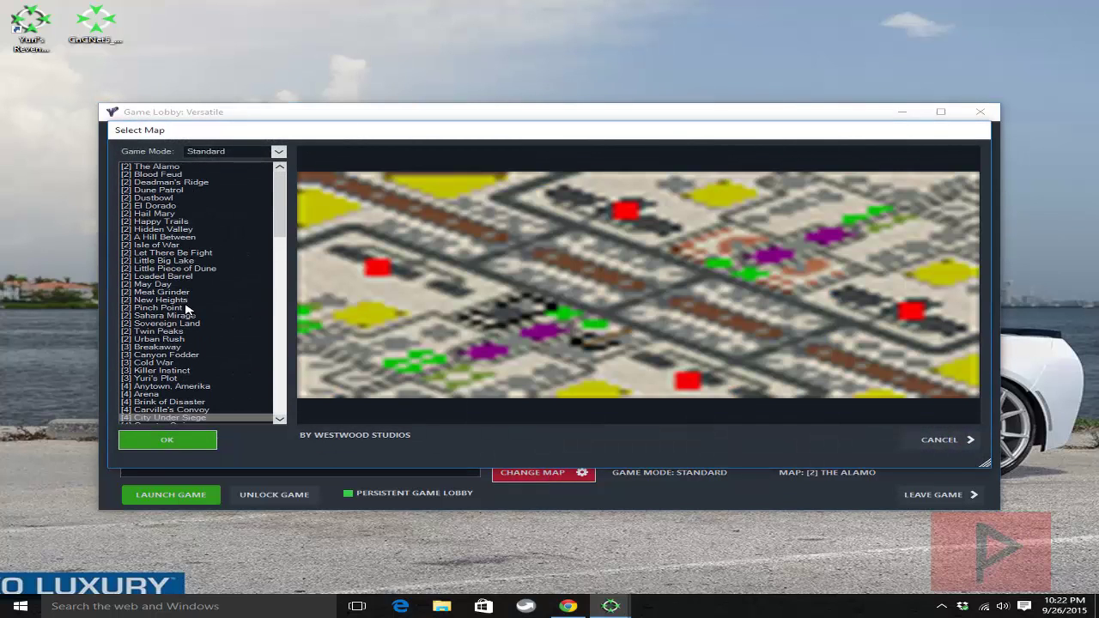
{"action": "left_click", "coordinate": [174, 246]}
{"action": "left_click", "coordinate": [179, 254]}
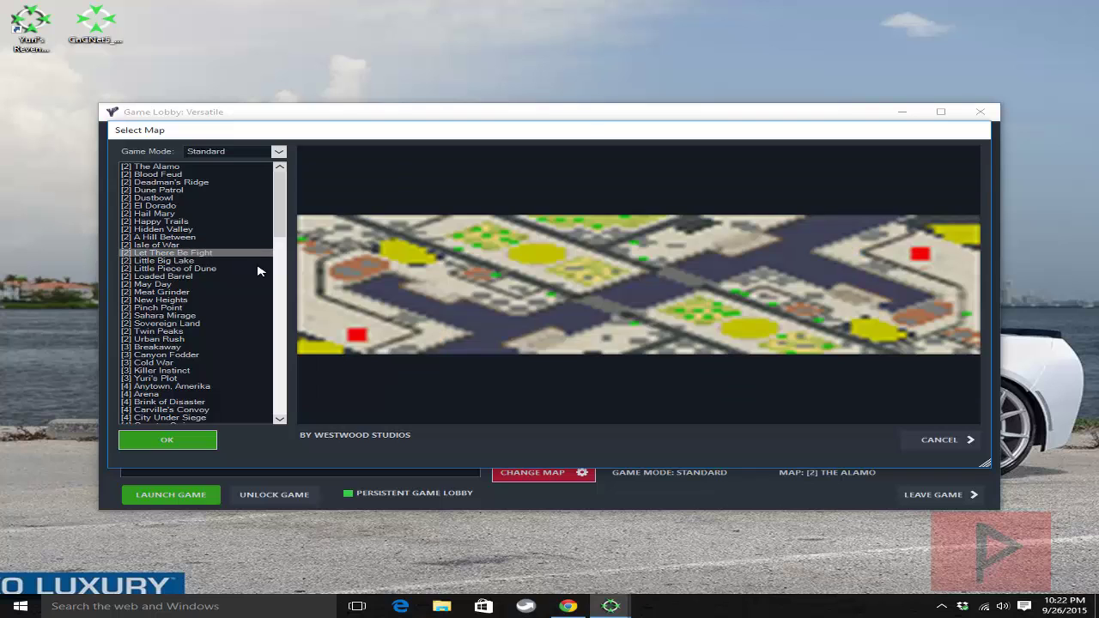
{"action": "left_click", "coordinate": [165, 440]}
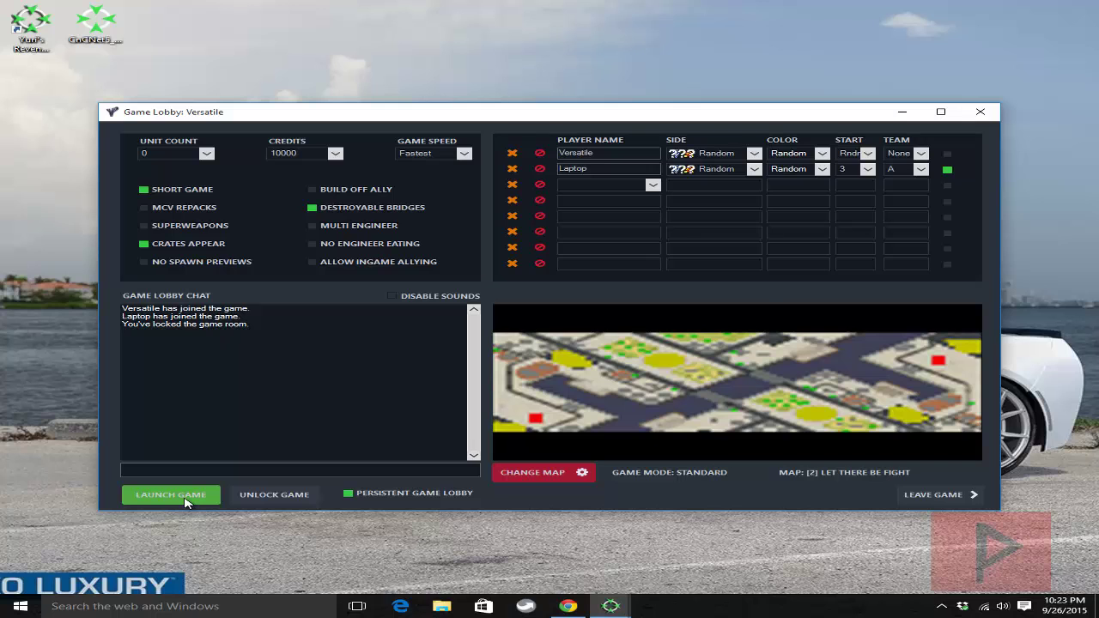
Launch the match and deploy the starting construction vehicle into a construction yard.
{"action": "left_click", "coordinate": [171, 495]}
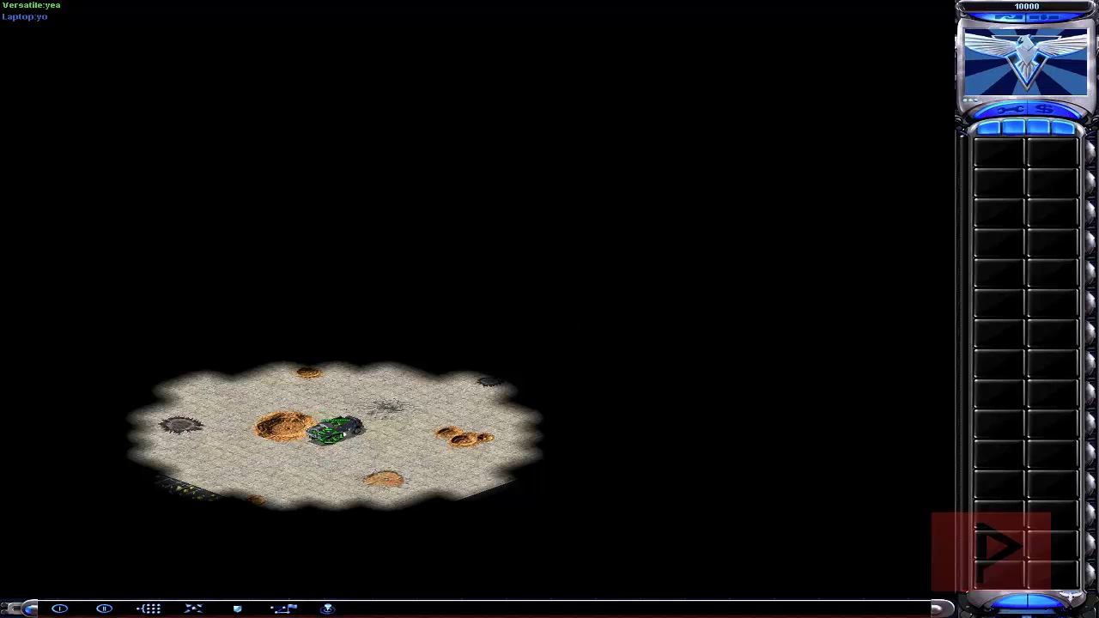
{"action": "left_click", "coordinate": [333, 431]}
{"action": "left_click", "coordinate": [333, 431]}
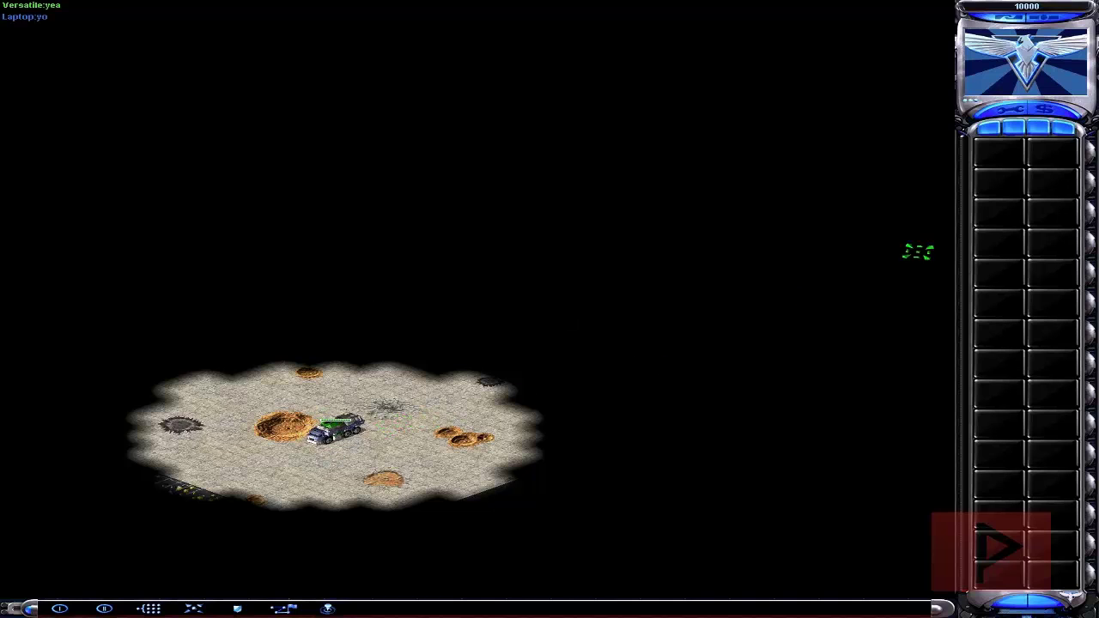
Start construction of a power plant.
{"action": "left_click", "coordinate": [1004, 155]}
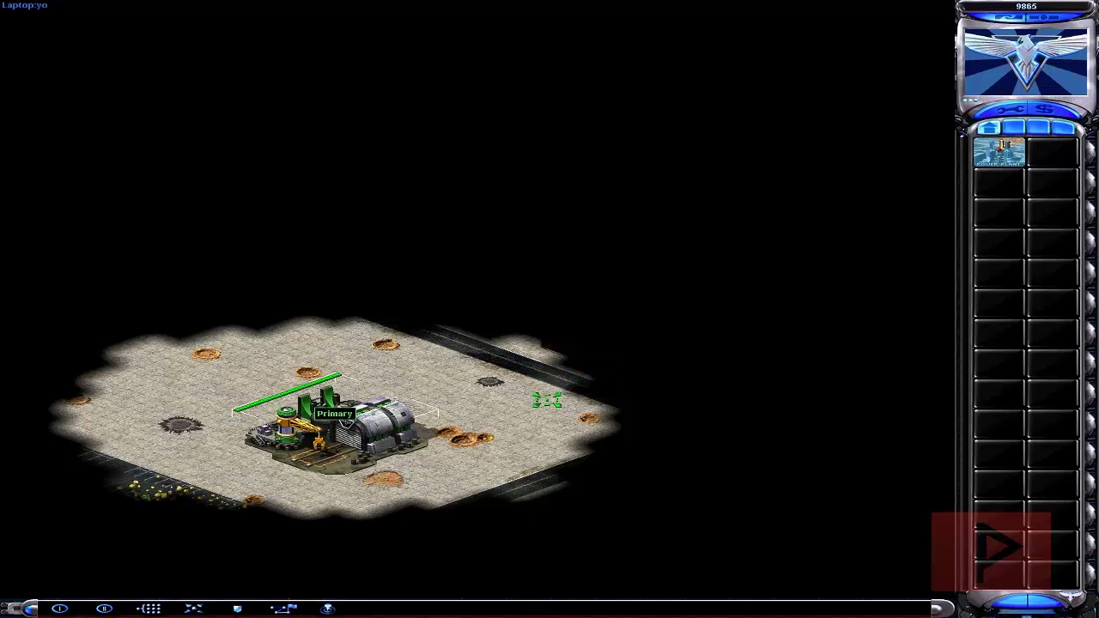
{"action": "mouse_move", "coordinate": [524, 7]}
{"action": "mouse_move", "coordinate": [382, 598]}
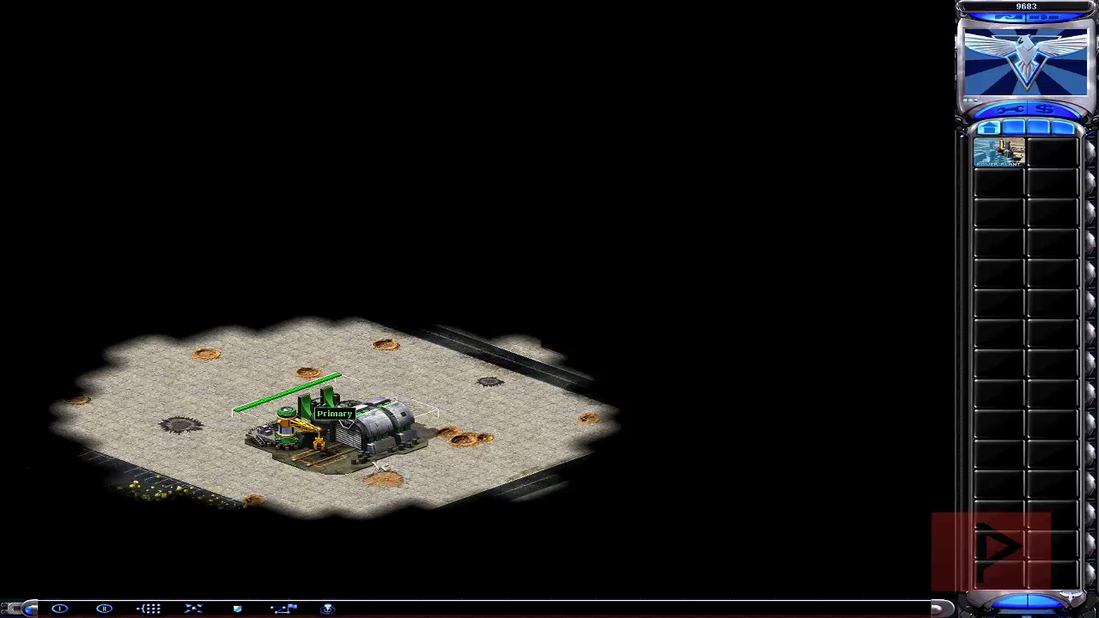